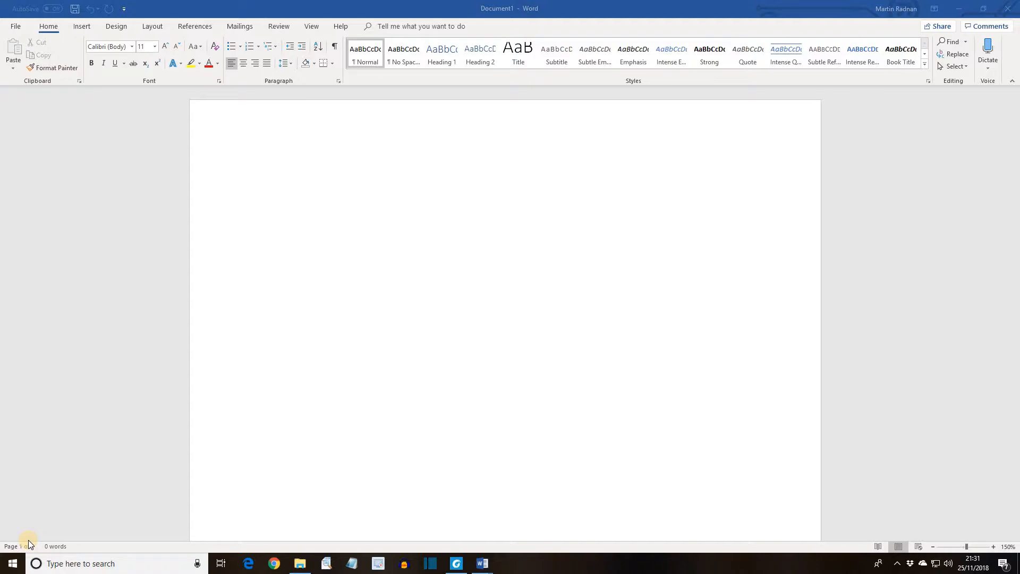
Enter the title "Daily News" at the start of the document and set it in Rockwell Extra Bold.
left_click(313, 181)
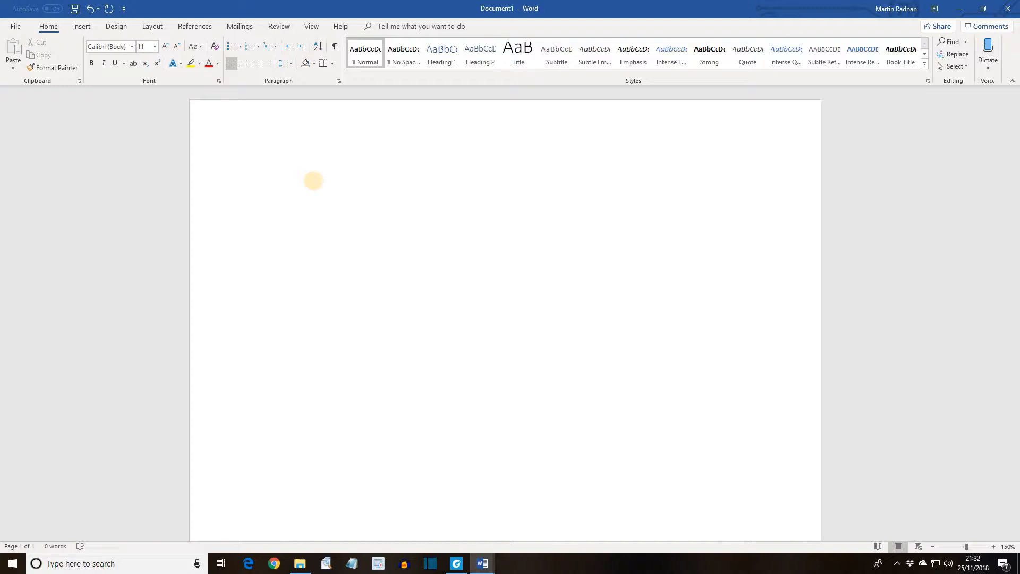
type("Daily News")
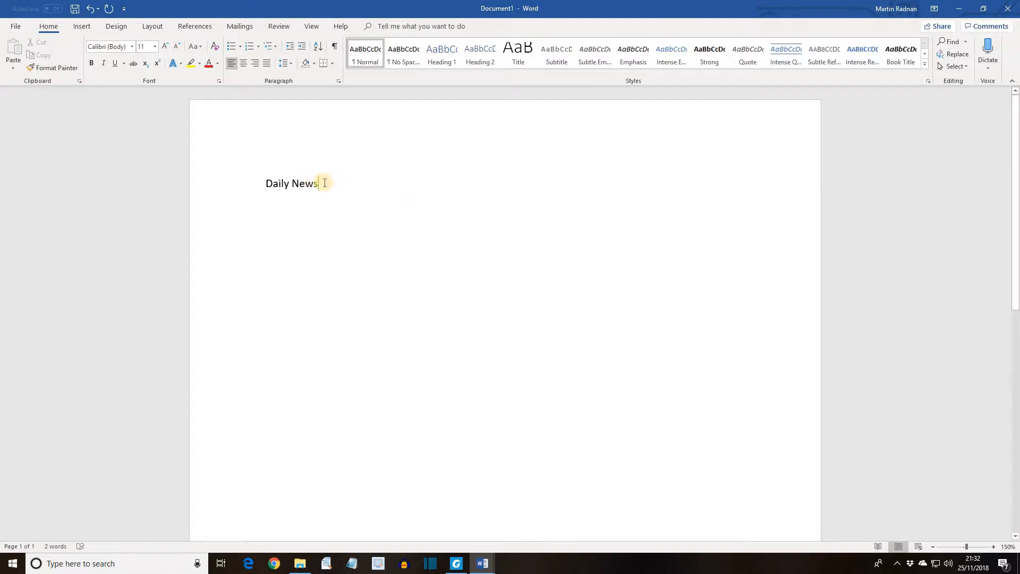
triple_click(259, 181)
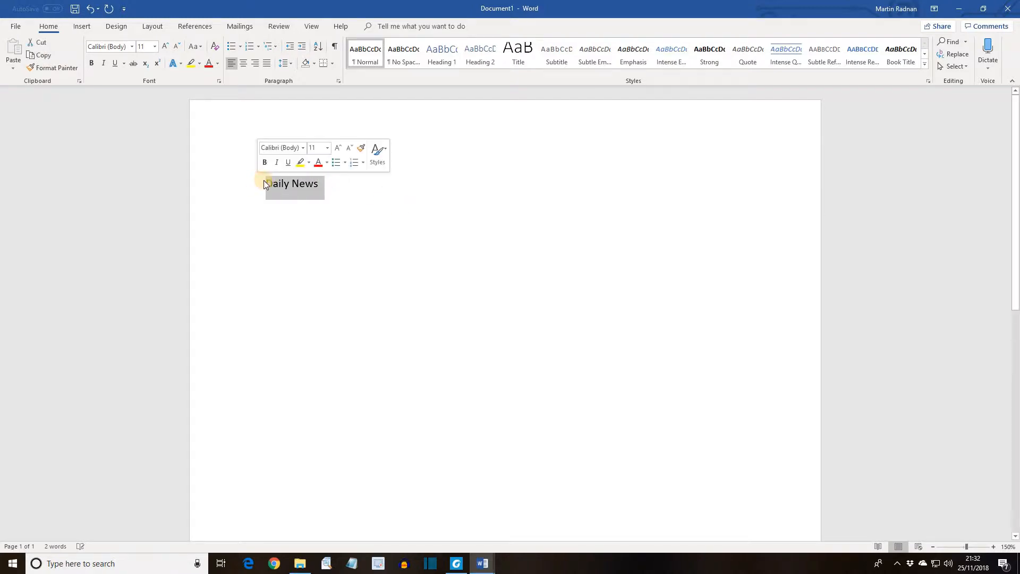
left_click(132, 47)
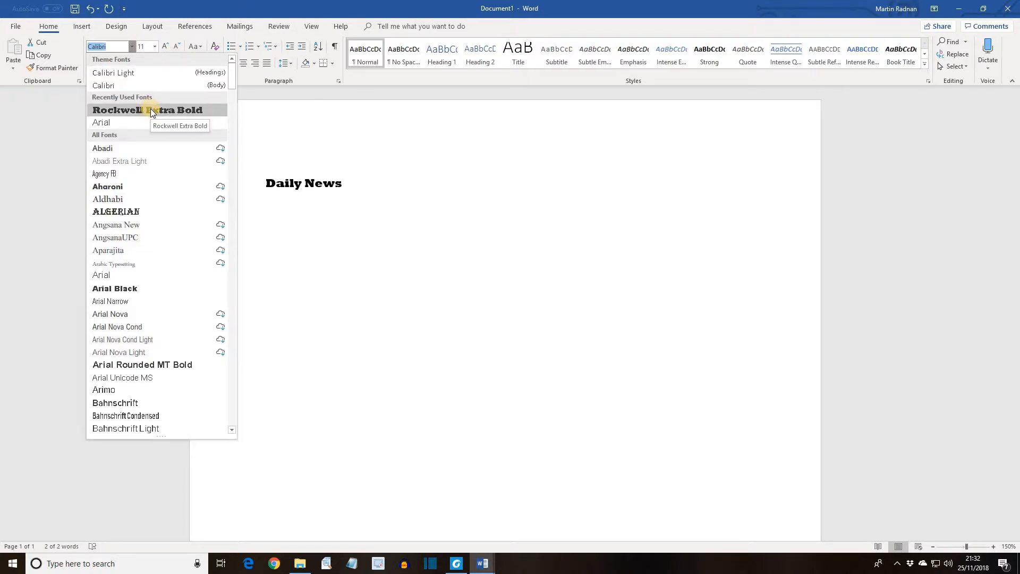
left_click(151, 110)
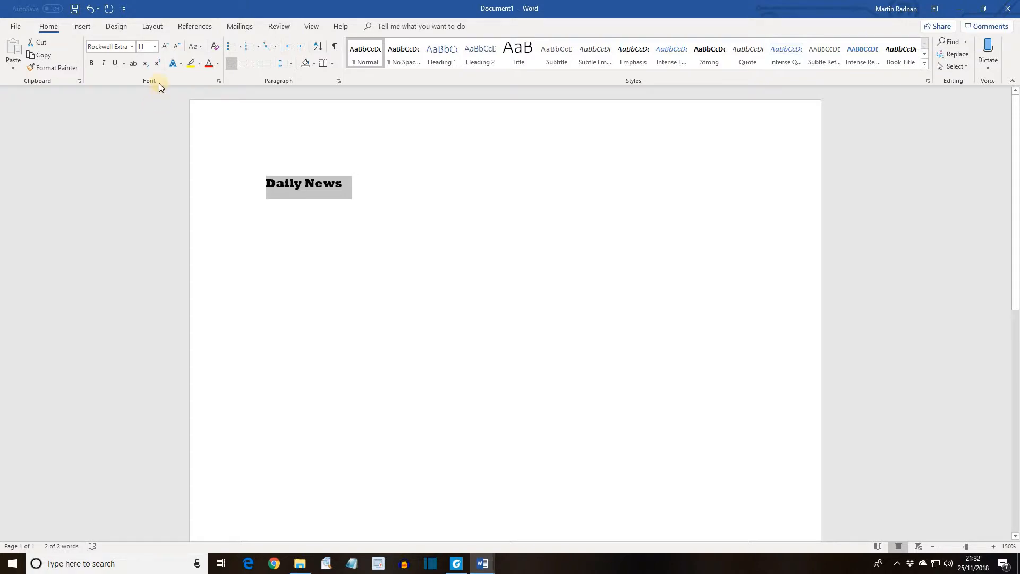
Set the "Daily News" title's font size to 60 and centre it on the page.
left_click(154, 47)
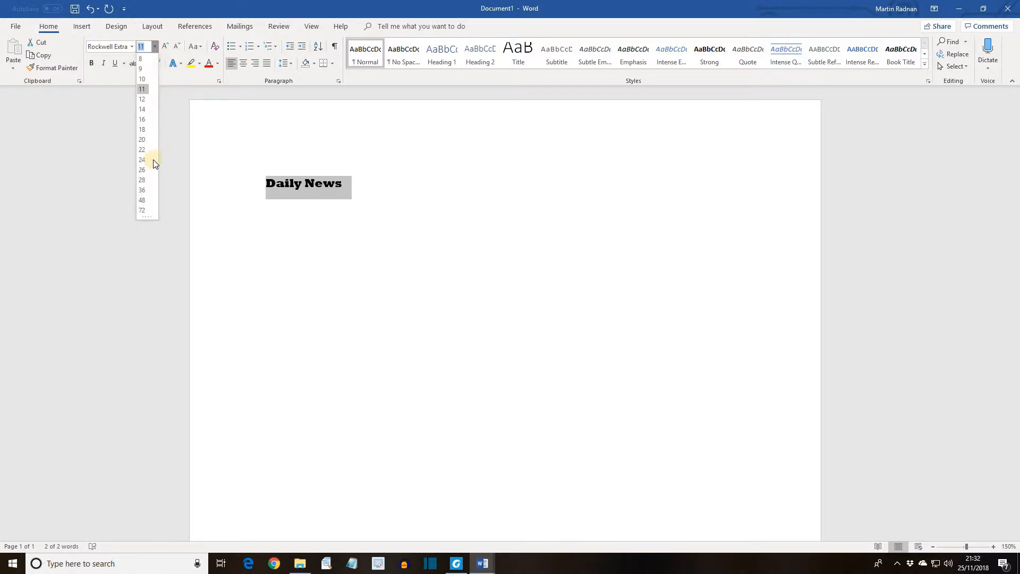
left_click(141, 200)
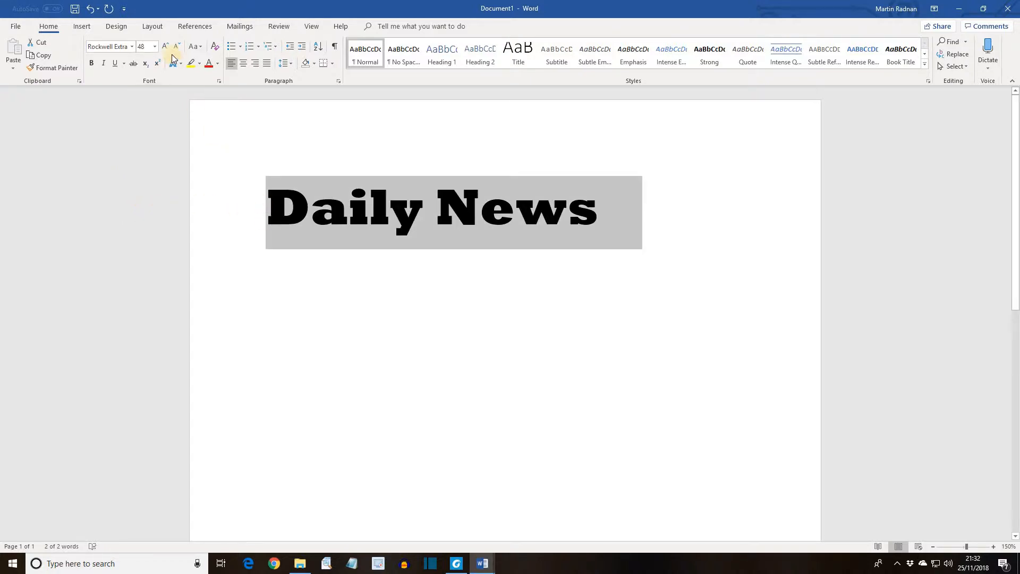
left_click(142, 46)
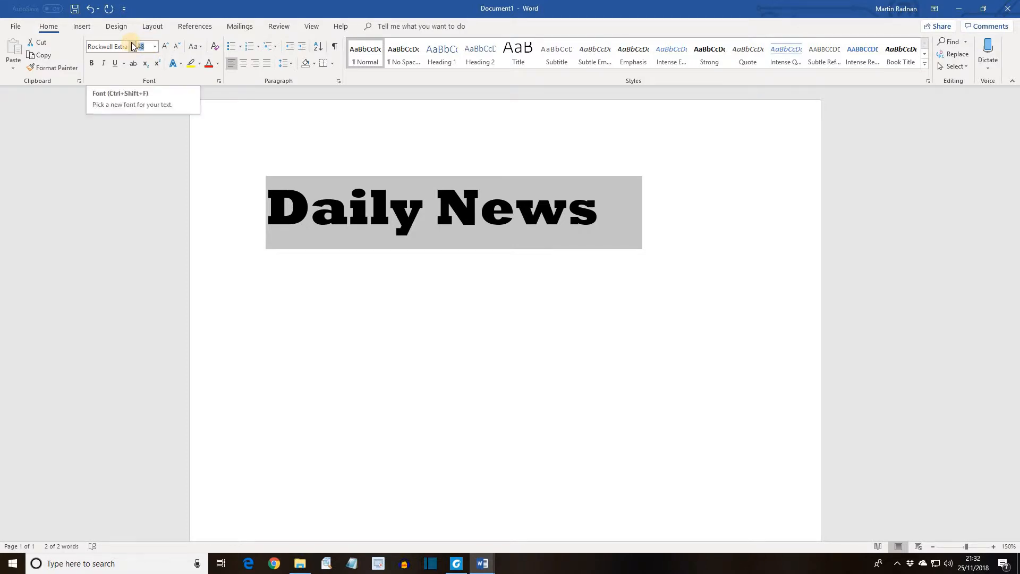
type("60")
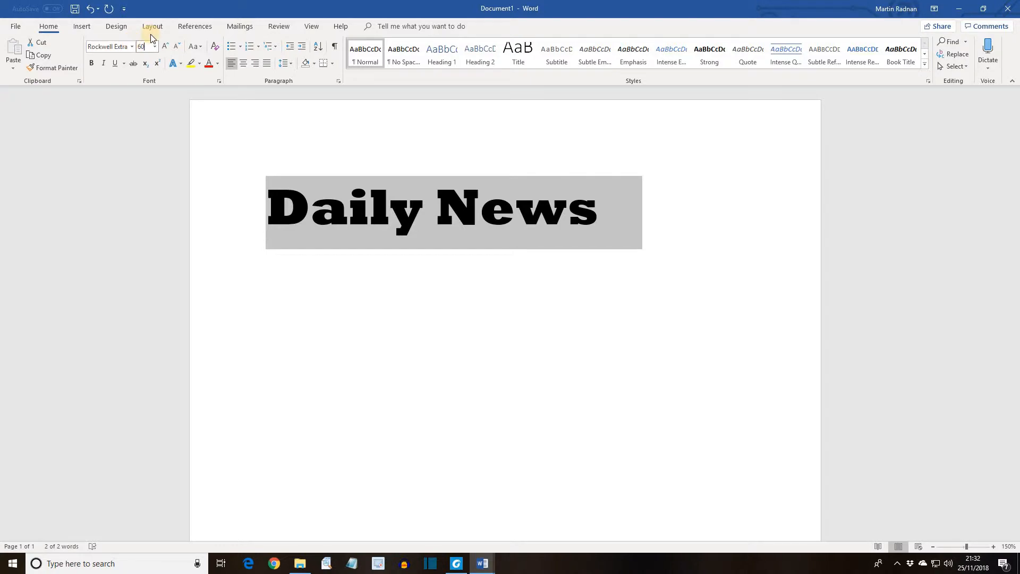
key("Return")
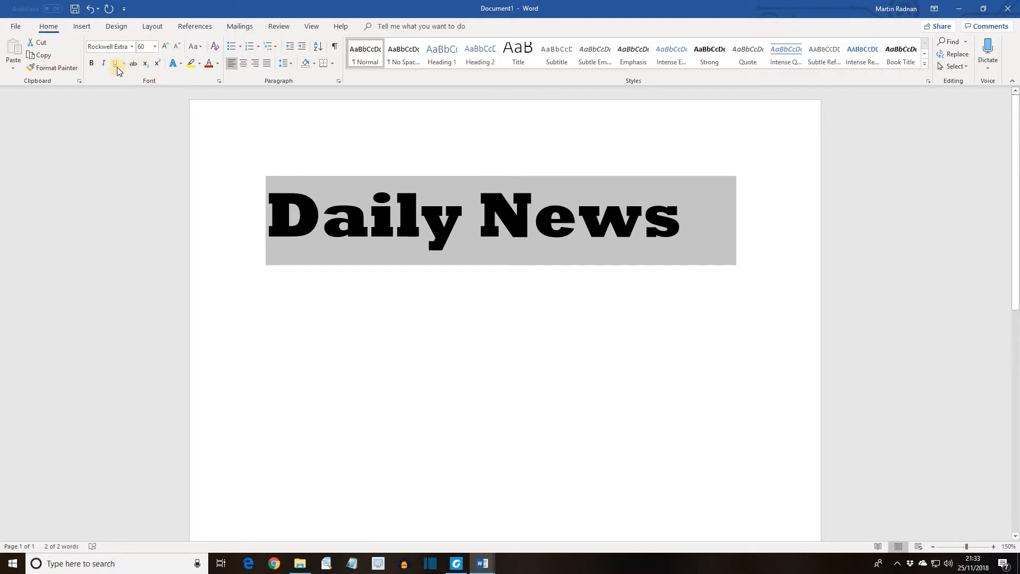
left_click(242, 66)
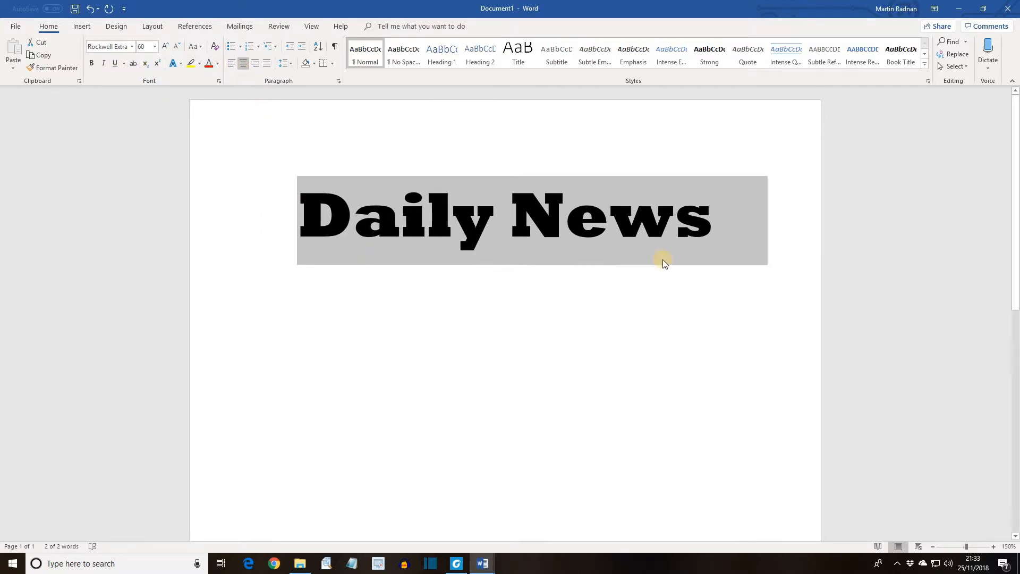
Add a new line below the title, left-aligned with a font size of 12.
left_click(771, 222)
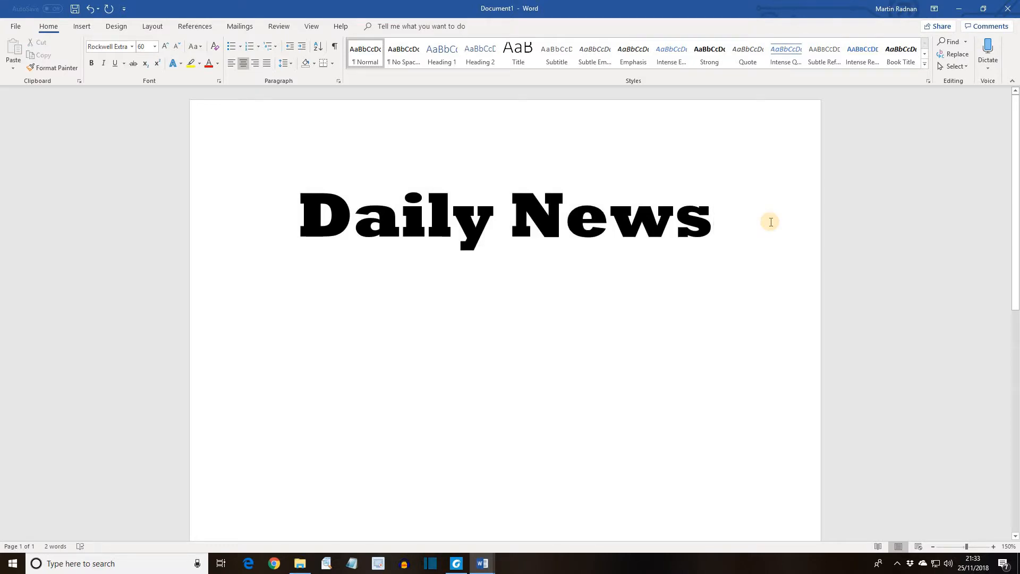
key("Return")
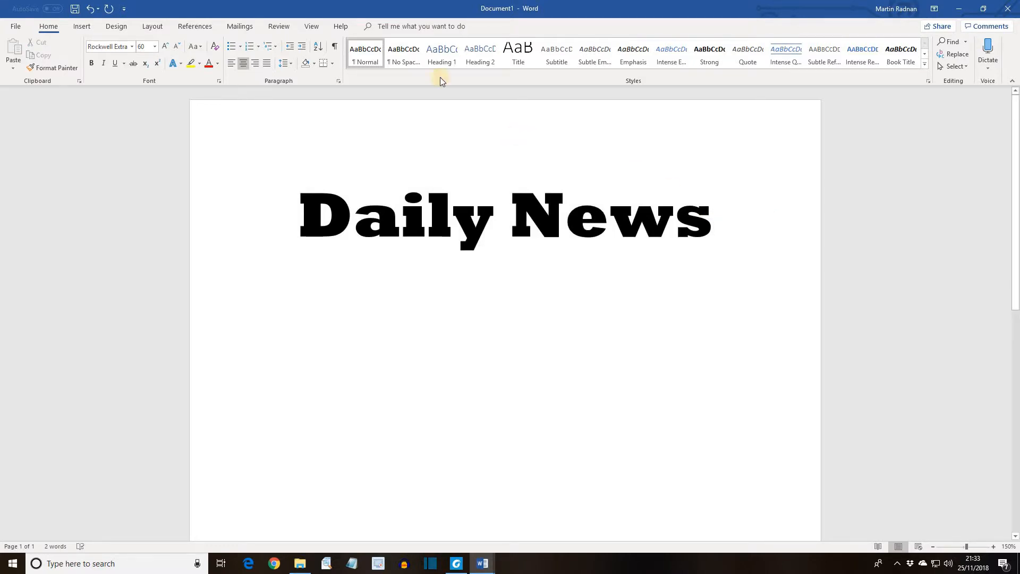
left_click(231, 68)
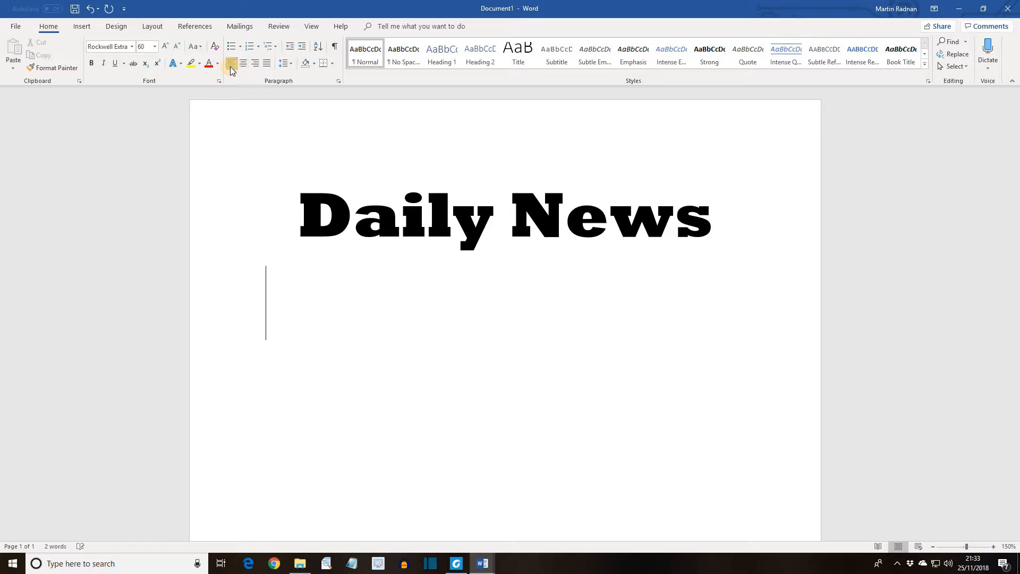
left_click(155, 48)
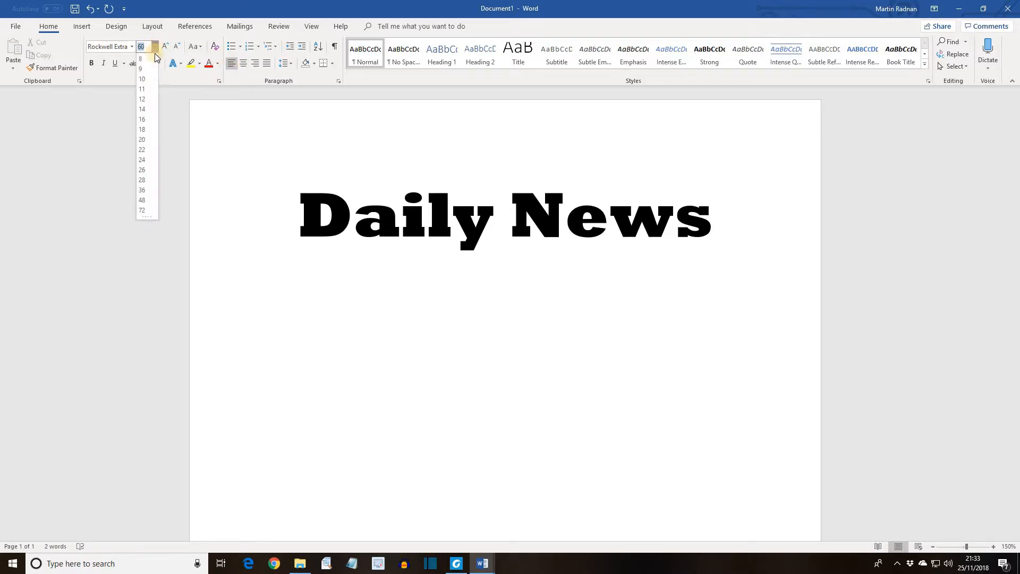
left_click(145, 100)
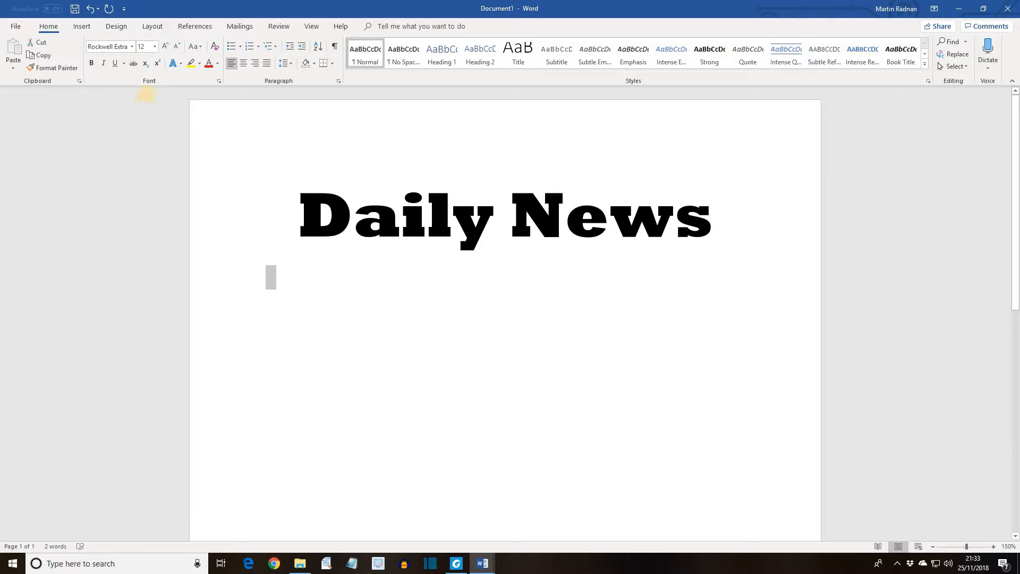
Insert a continuous section break at the empty line below the title.
left_click(154, 29)
left_click(142, 42)
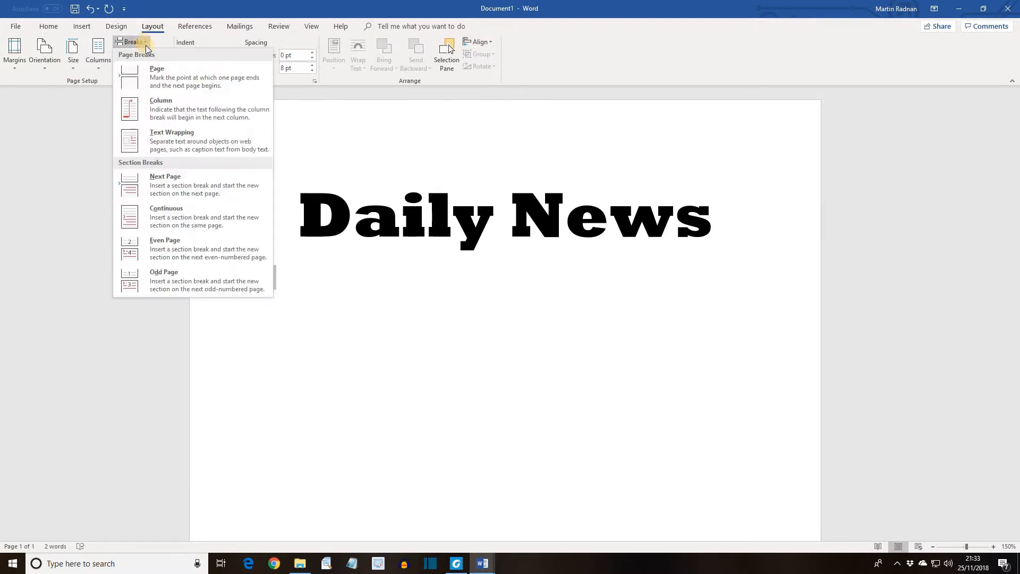
left_click(198, 225)
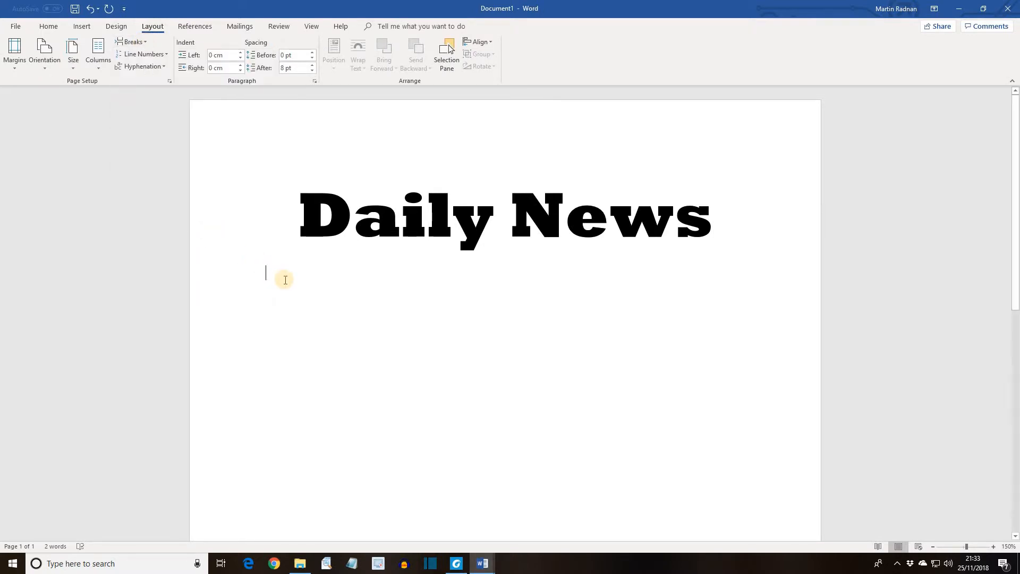
key("shift+Right")
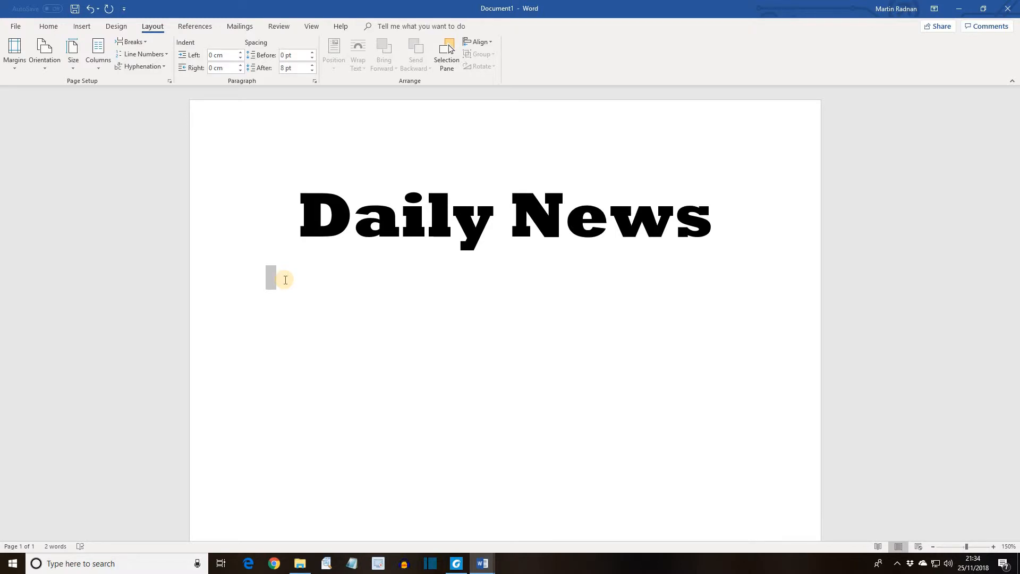
left_click_drag(286, 280, 269, 269)
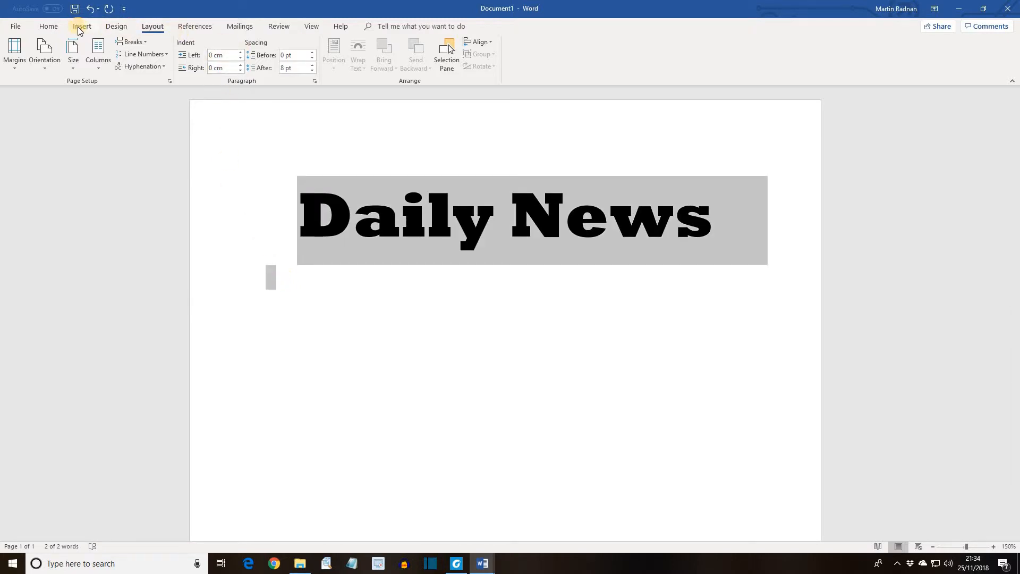
Insert the text of the Articles document from WORD DATA FILES below the title.
left_click(82, 26)
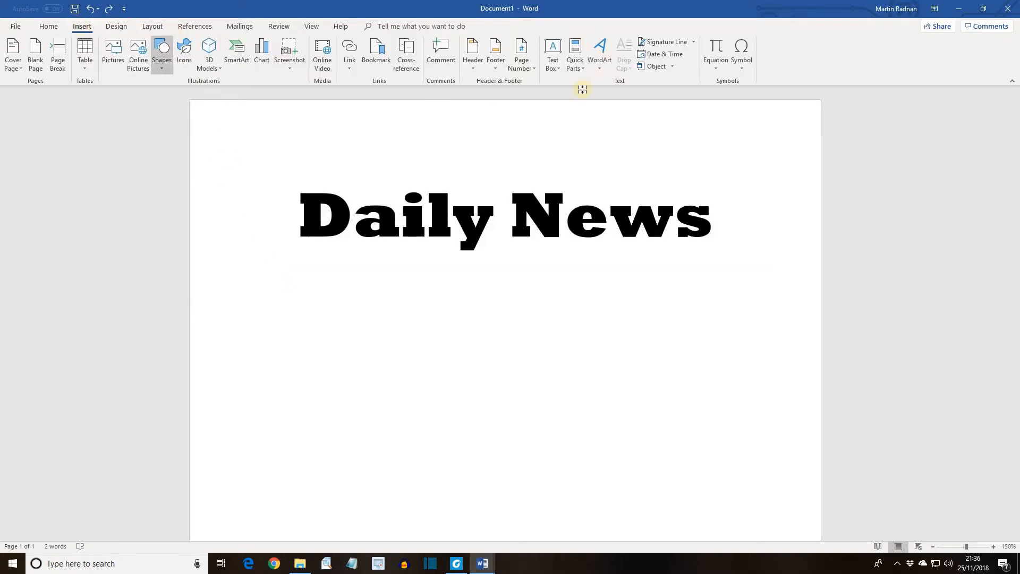
left_click(673, 66)
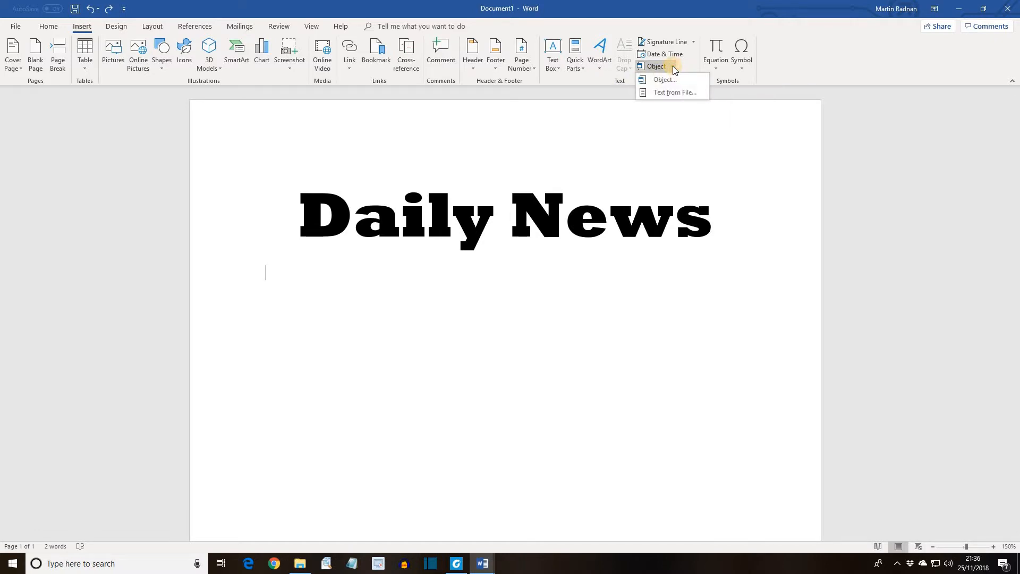
left_click(673, 93)
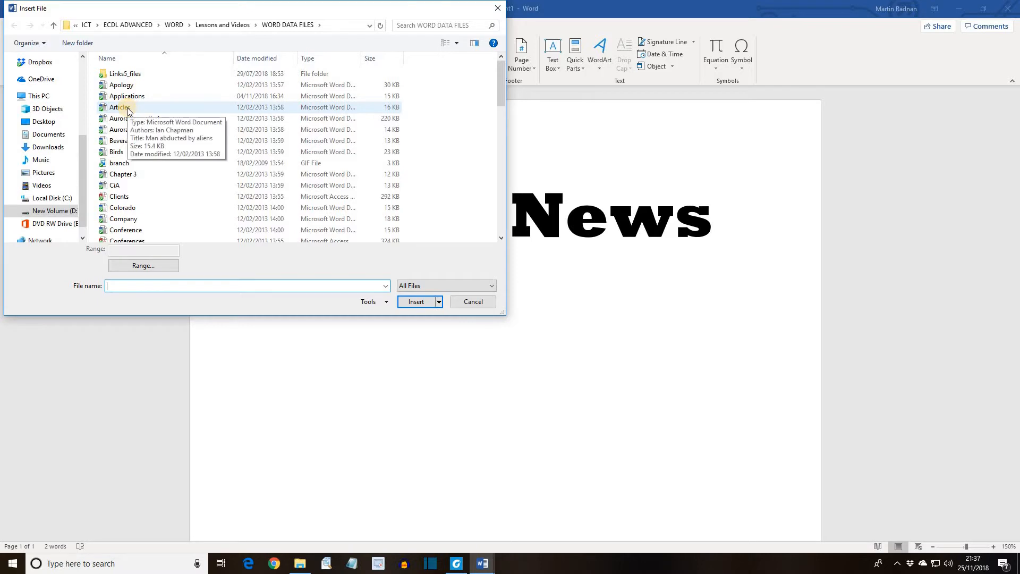
double_click(127, 109)
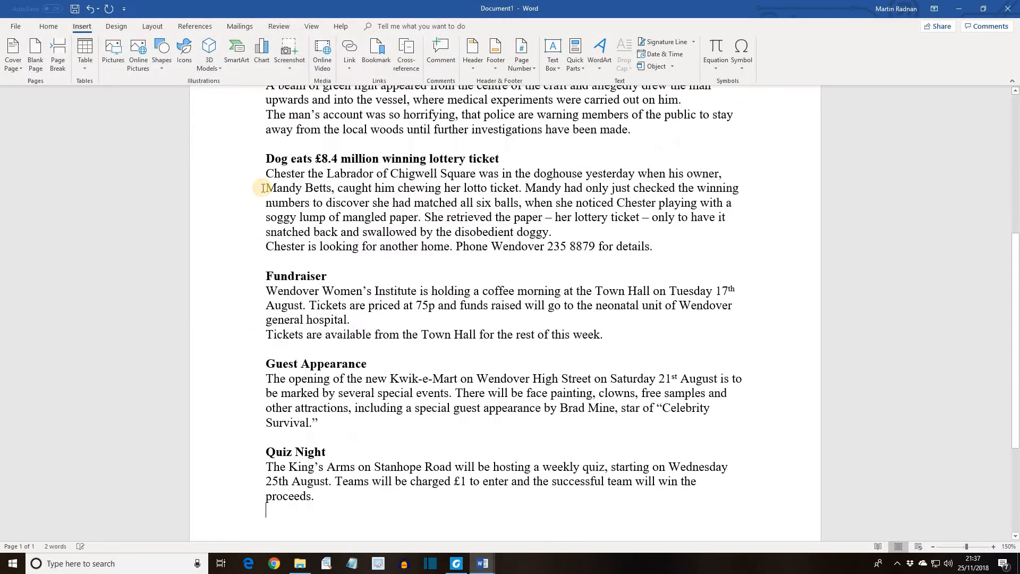
Select all the article text below the title and choose the Two preset in its column settings.
scroll(280, 193, "up", 3)
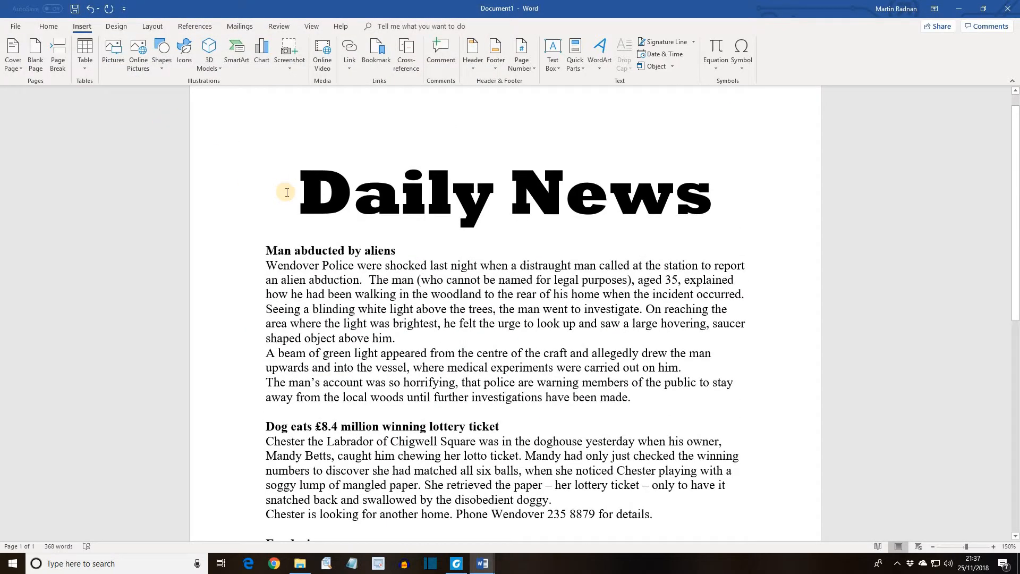
scroll(287, 192, "down", 4)
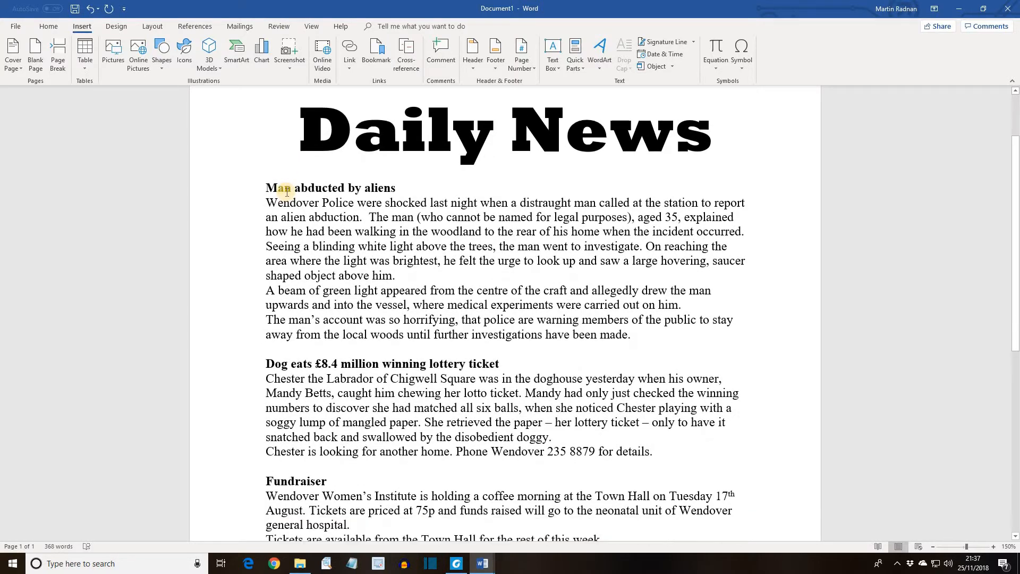
scroll(290, 197, "down", 8)
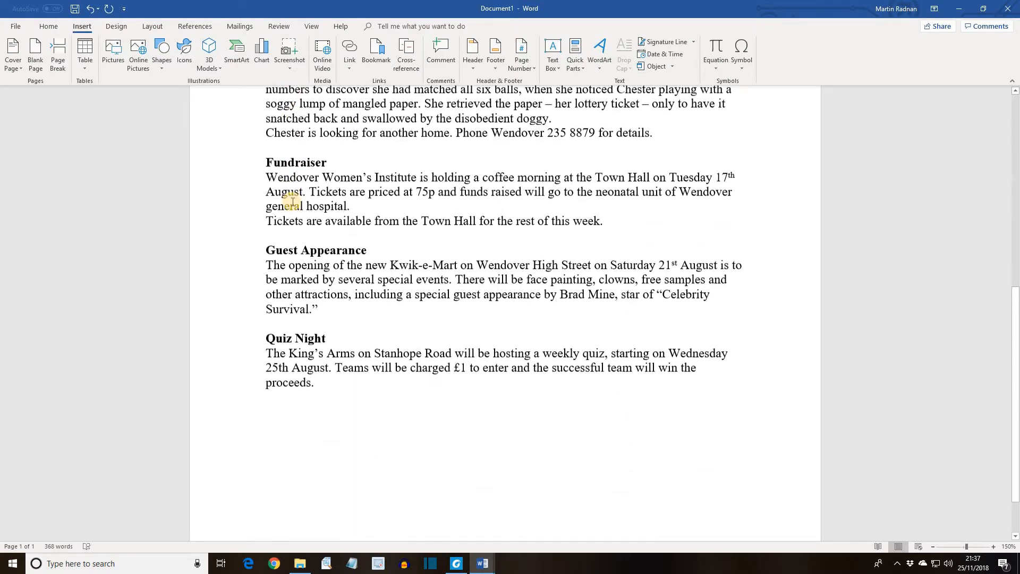
scroll(293, 202, "up", 12)
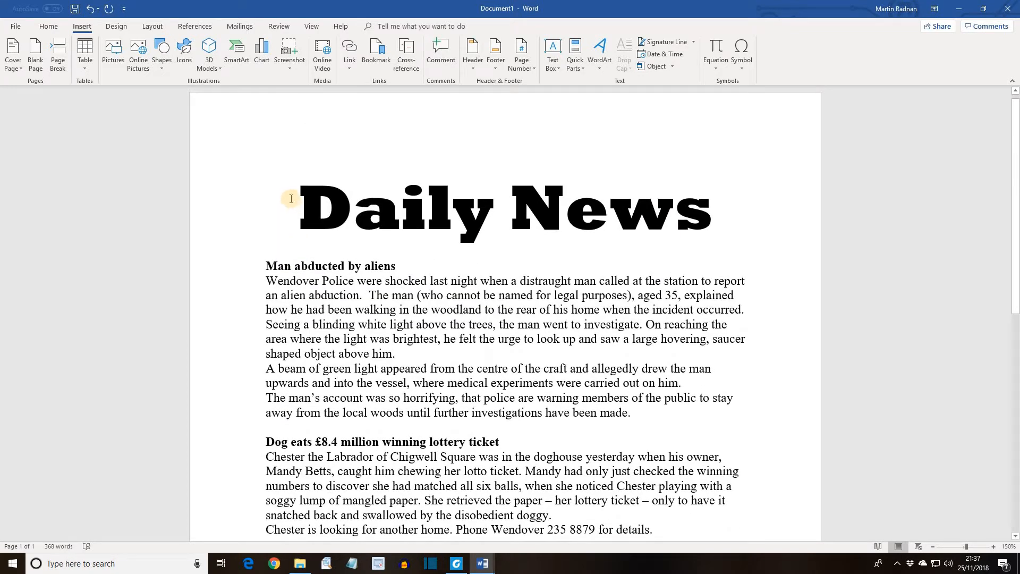
left_click(266, 264, "shift")
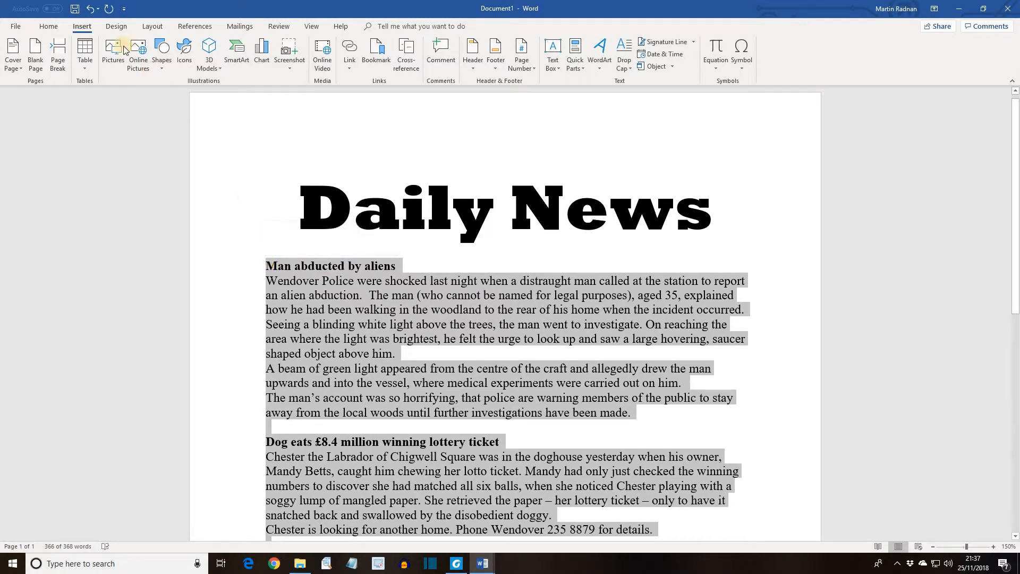
left_click(148, 30)
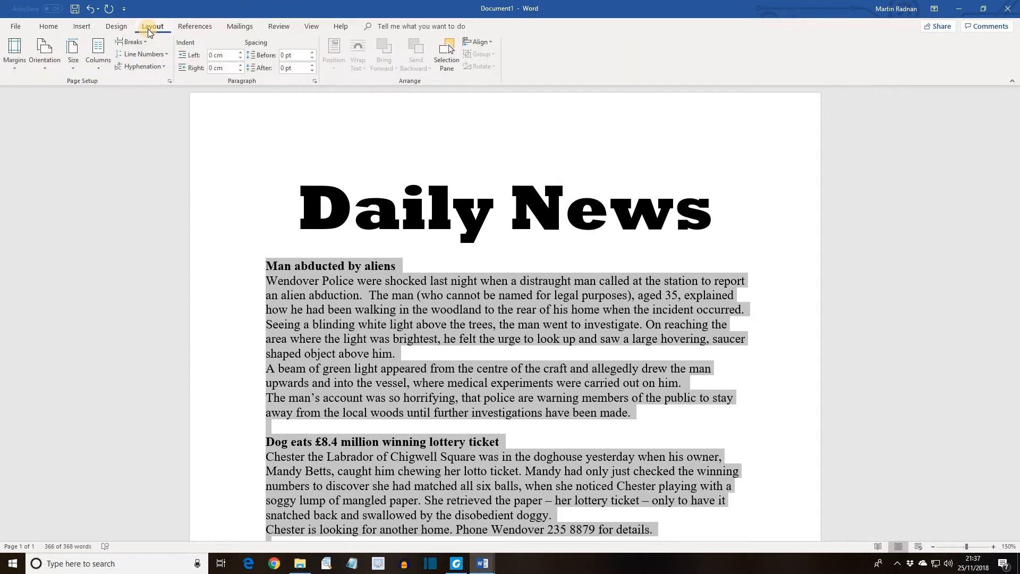
left_click(97, 69)
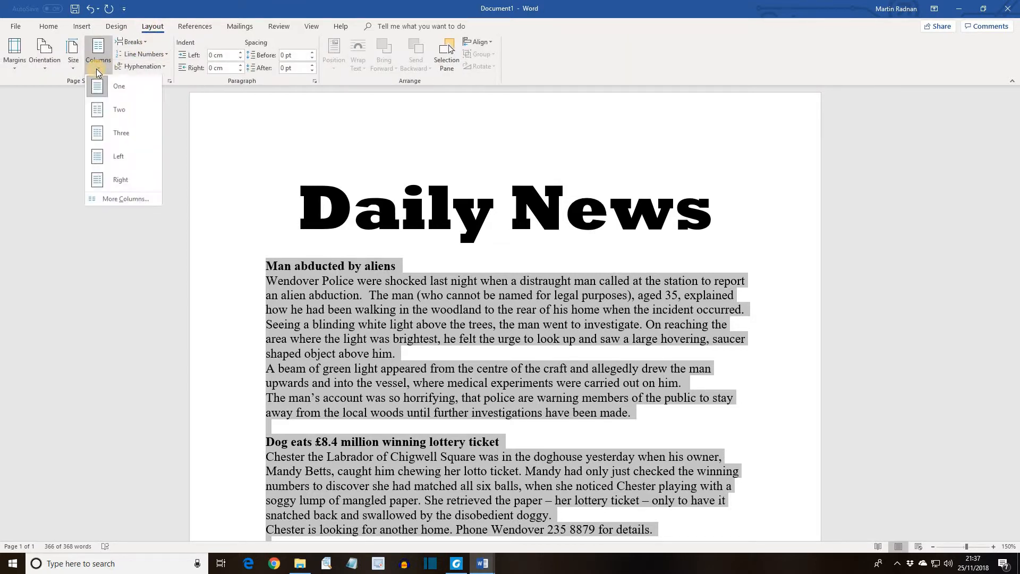
left_click(133, 200)
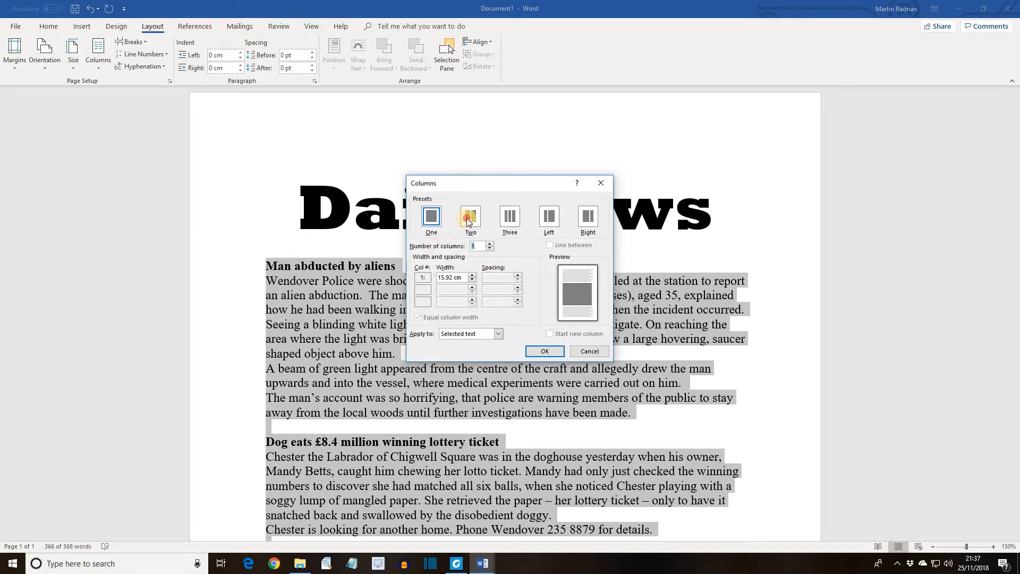
left_click(468, 222)
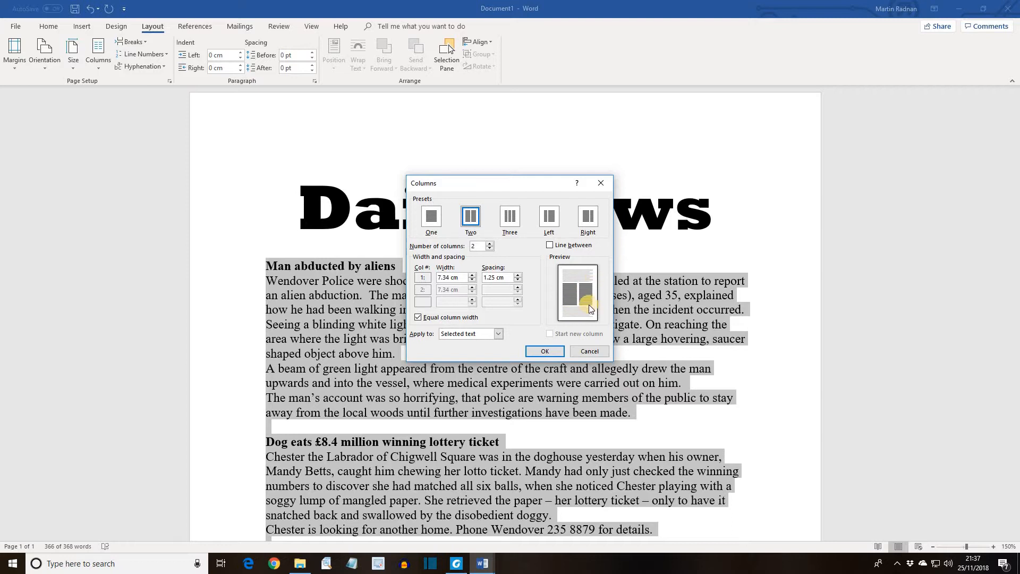
Add a line between the columns and apply the layout to the selected sections.
left_click(550, 245)
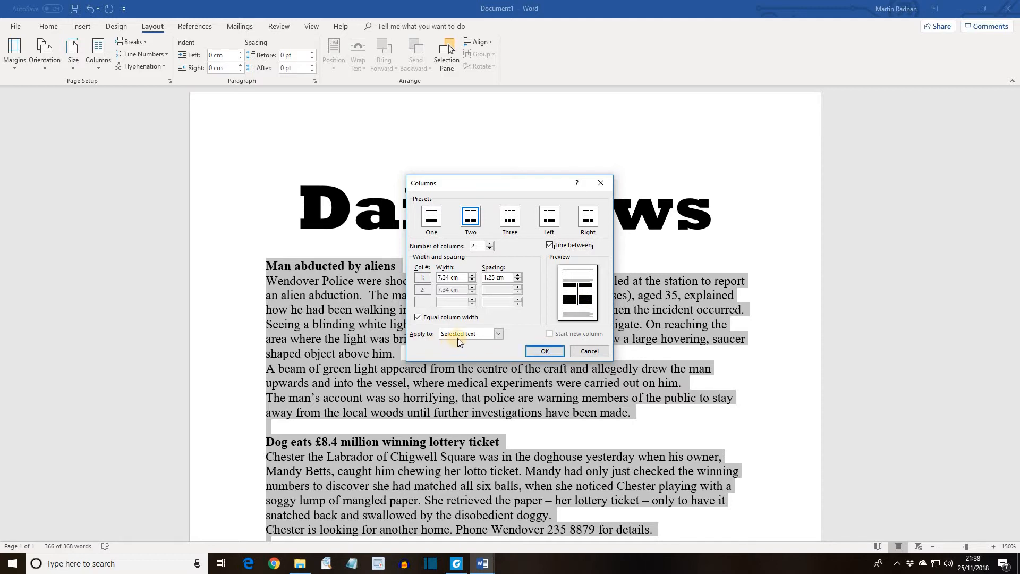
left_click(497, 334)
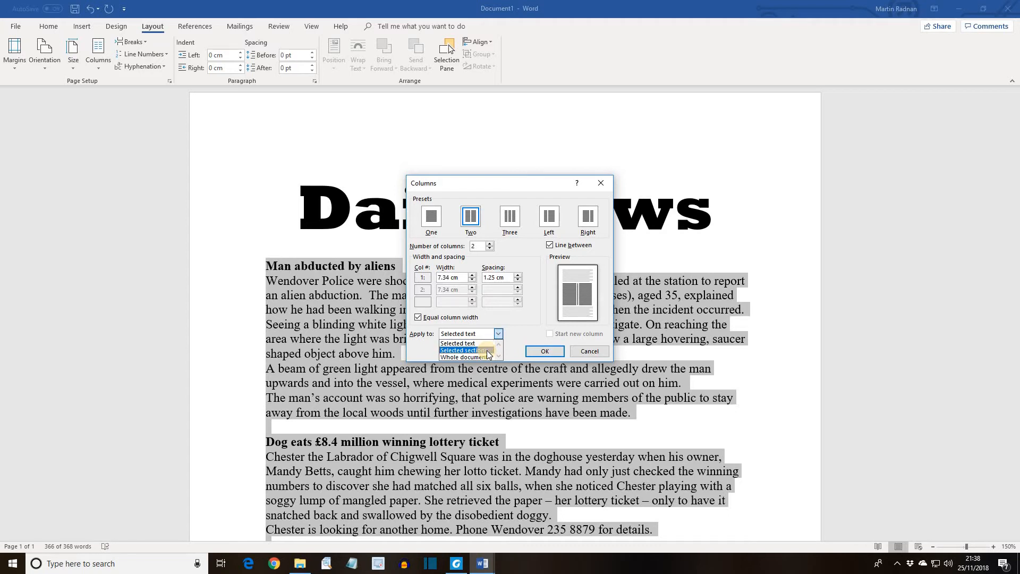
left_click(486, 351)
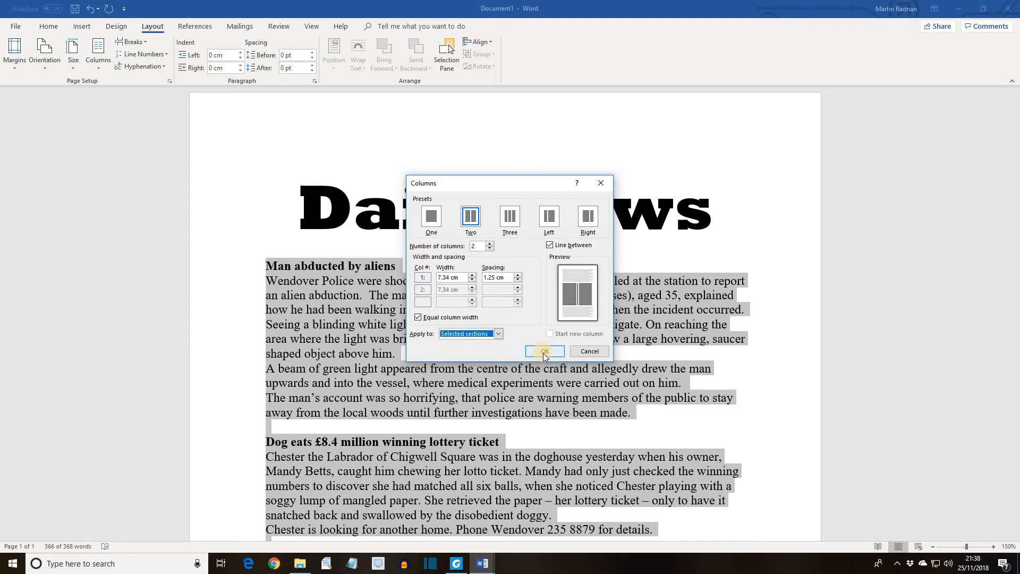
left_click(543, 353)
Review the two-column article layout and dividing line from the title down to the lower articles.
left_click(296, 166)
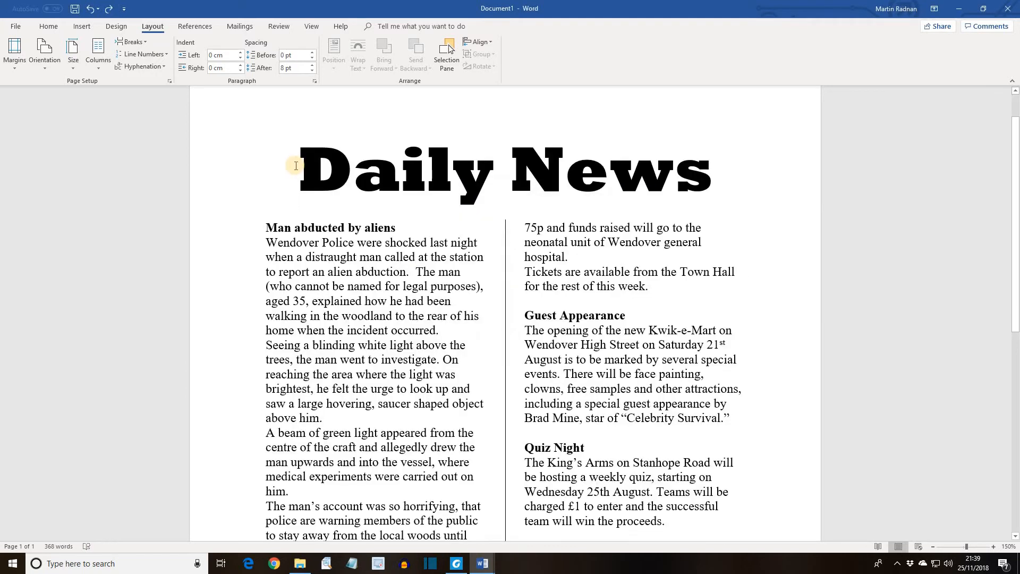
scroll(296, 165, "down", 5)
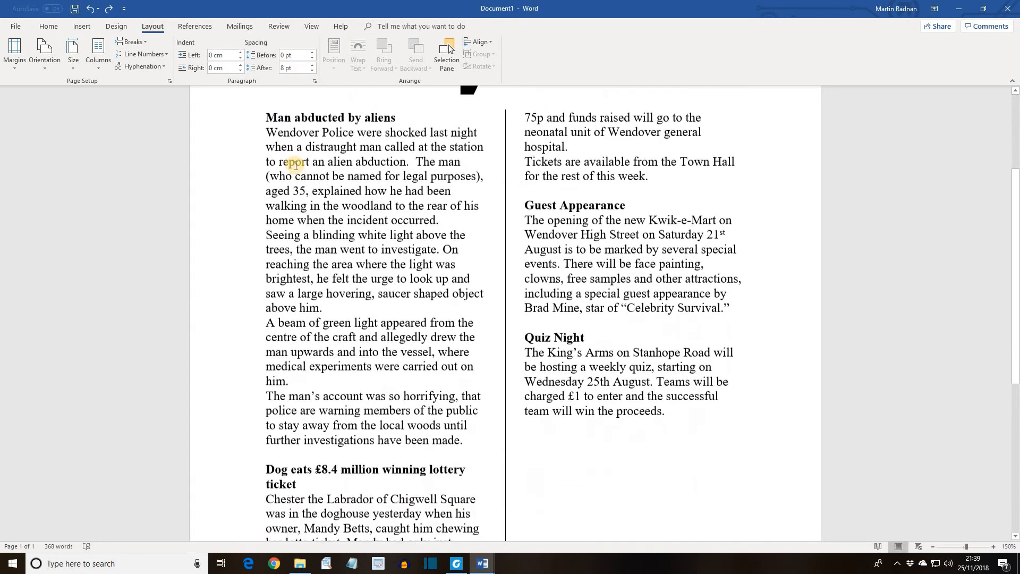
scroll(296, 165, "down", 4)
scroll(295, 165, "up", 7)
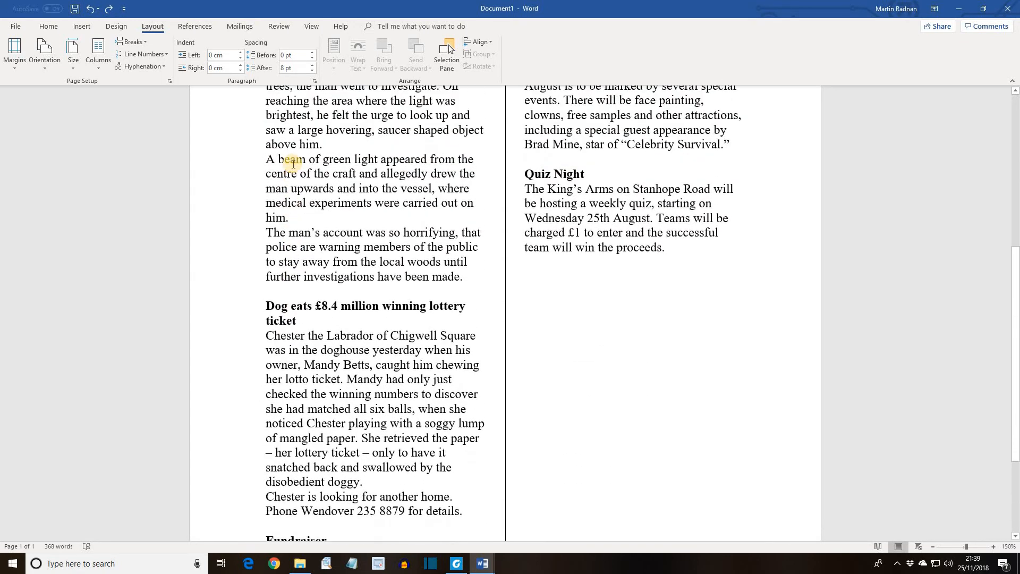
scroll(294, 164, "up", 3)
scroll(293, 166, "down", 8)
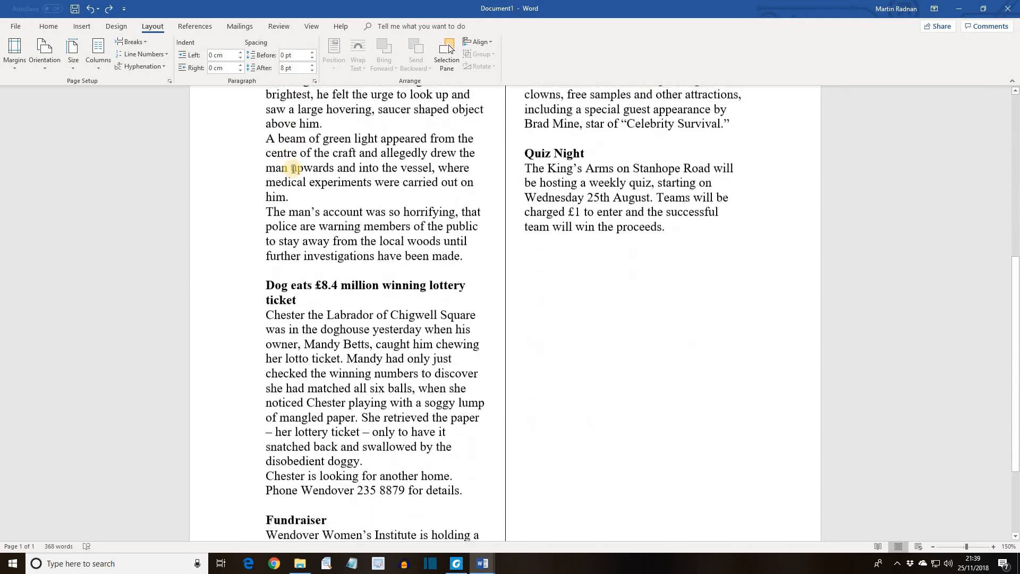
scroll(294, 168, "up", 9)
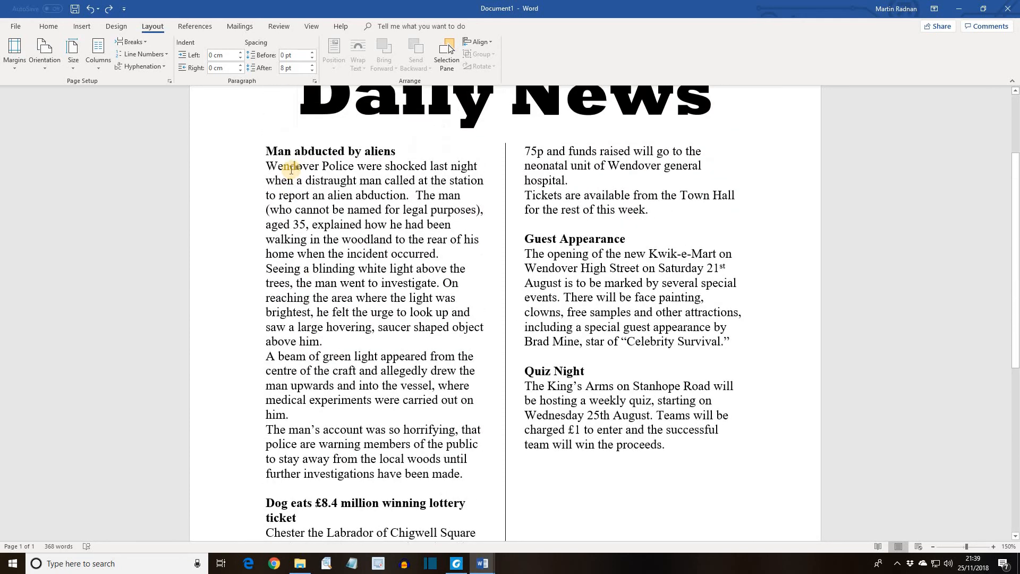
scroll(294, 170, "up", 1)
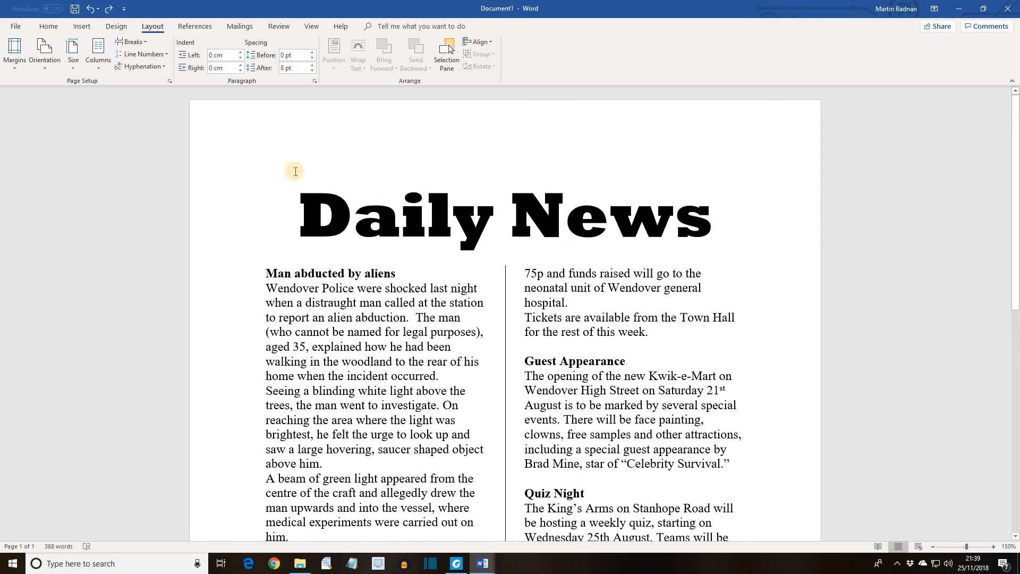